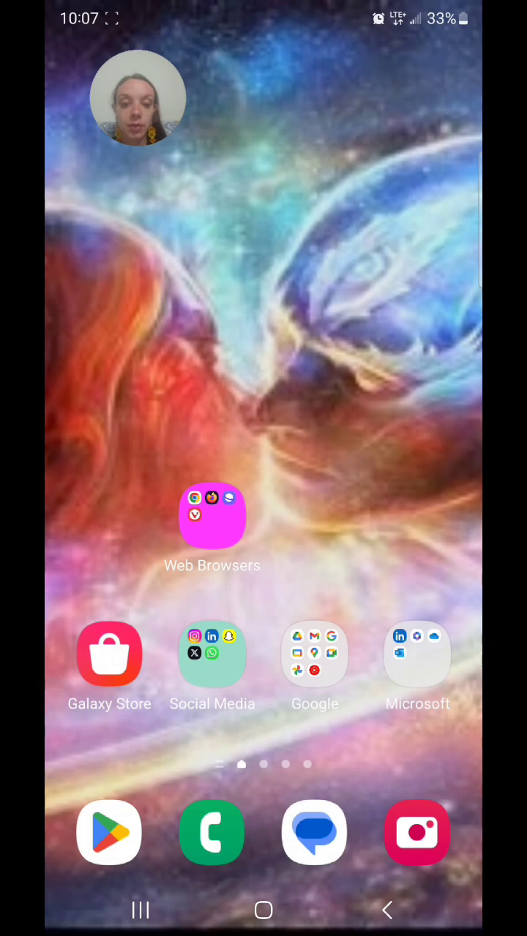
Step: Drag Affirm from the app drawer's last page onto the home screen beside Web Browsers
{"action": "left_click_drag", "start_coordinate": [263, 695], "coordinate": [264, 293]}
{"action": "mouse_move", "coordinate": [439, 468]}
{"action": "left_mouse_down"}
{"action": "mouse_move", "coordinate": [87, 468]}
{"action": "mouse_move", "coordinate": [113, 461]}
{"action": "left_mouse_up"}
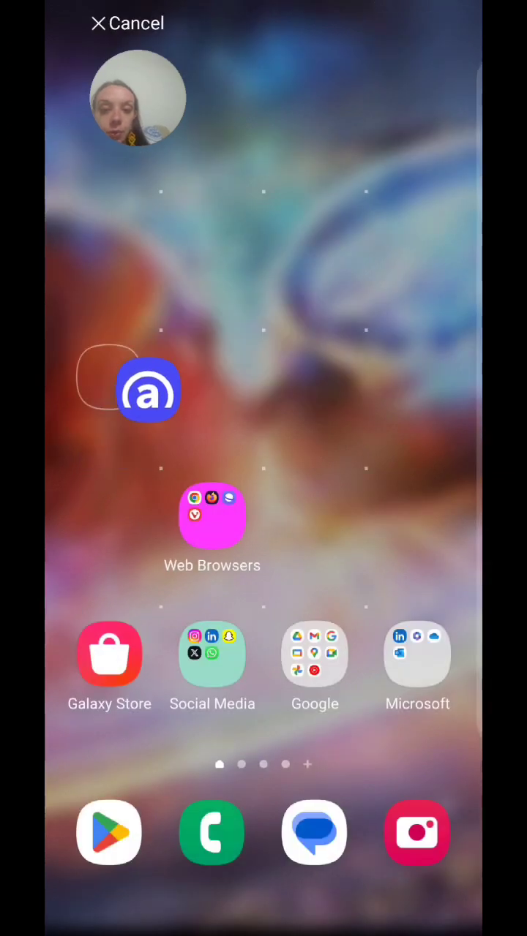
{"action": "mouse_move", "coordinate": [113, 461]}
{"action": "left_mouse_down"}
{"action": "mouse_move", "coordinate": [322, 498]}
{"action": "mouse_move", "coordinate": [315, 516]}
{"action": "left_mouse_up"}
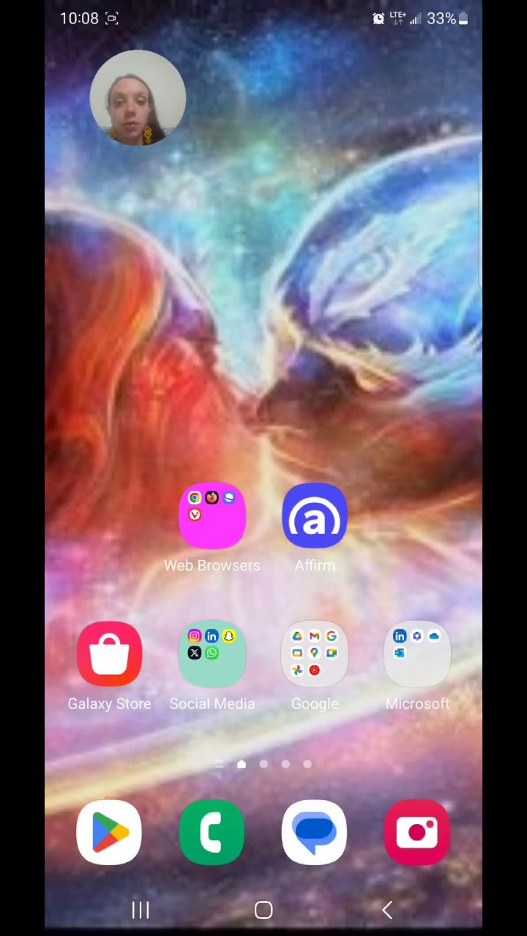
Step: Launch the Settings app from its page in the app drawer
{"action": "left_click_drag", "start_coordinate": [264, 659], "coordinate": [263, 293]}
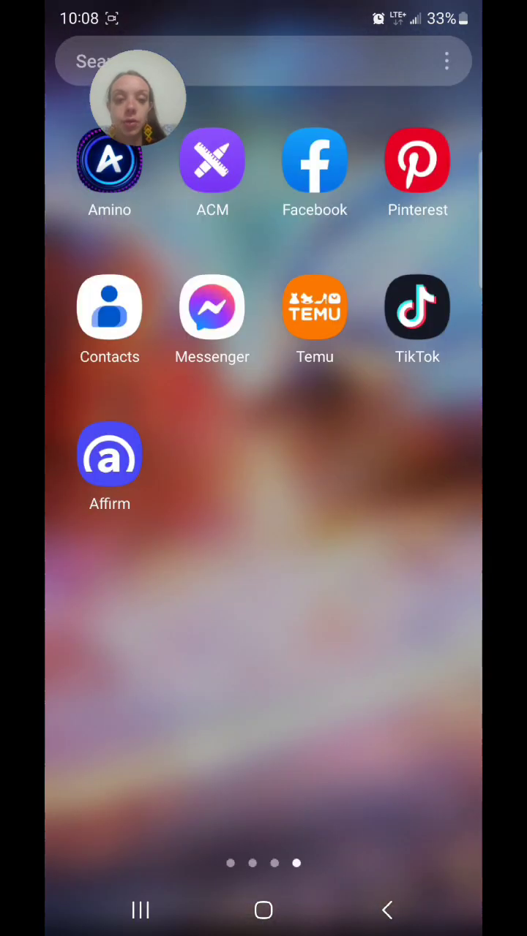
{"action": "left_click_drag", "start_coordinate": [146, 469], "coordinate": [439, 468]}
{"action": "left_click", "coordinate": [109, 309]}
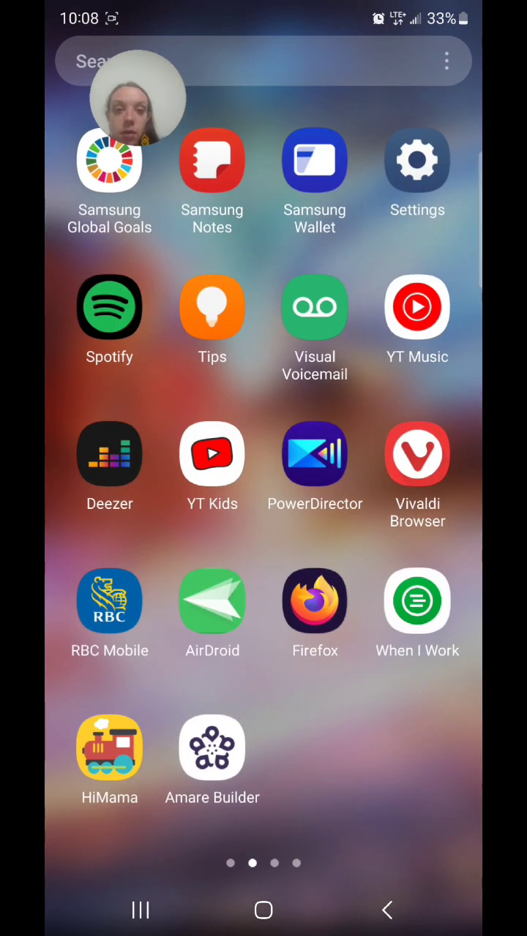
{"action": "left_click", "coordinate": [417, 161]}
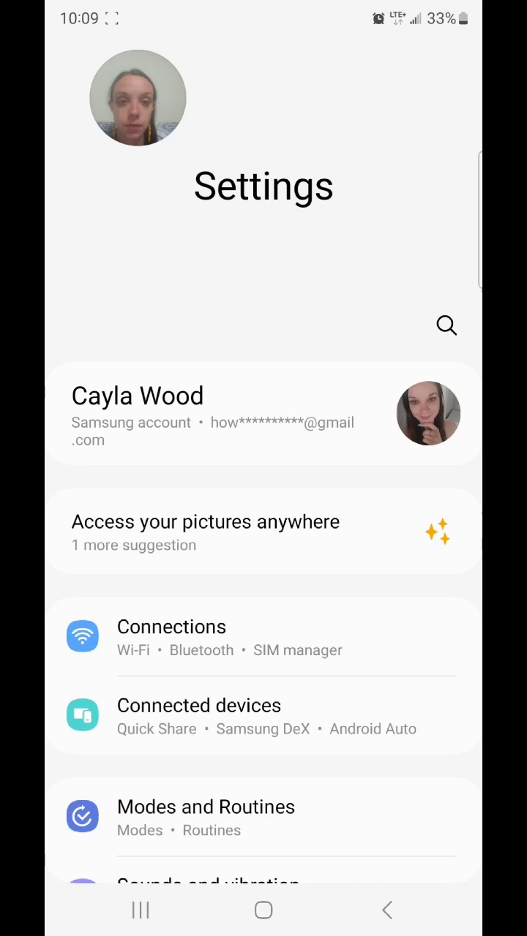
Step: Enable 'Add new apps to Home screen' under Home screen settings, then go home
{"action": "scroll", "coordinate": [263, 512], "scroll_direction": "down", "scroll_amount": 3}
{"action": "scroll", "coordinate": [263, 512], "scroll_direction": "down", "scroll_amount": 4}
{"action": "scroll", "coordinate": [263, 512], "scroll_direction": "down", "scroll_amount": 3}
{"action": "scroll", "coordinate": [263, 512], "scroll_direction": "down", "scroll_amount": 2}
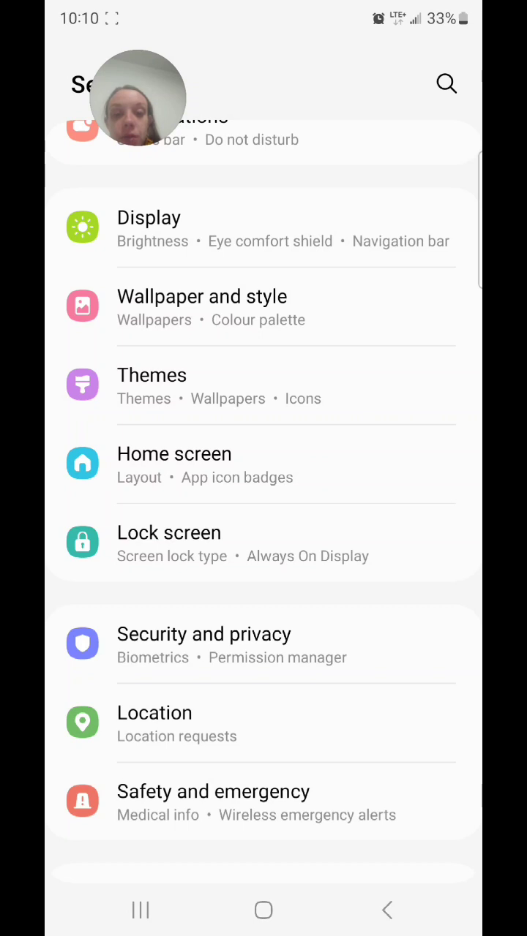
{"action": "left_click", "coordinate": [174, 465]}
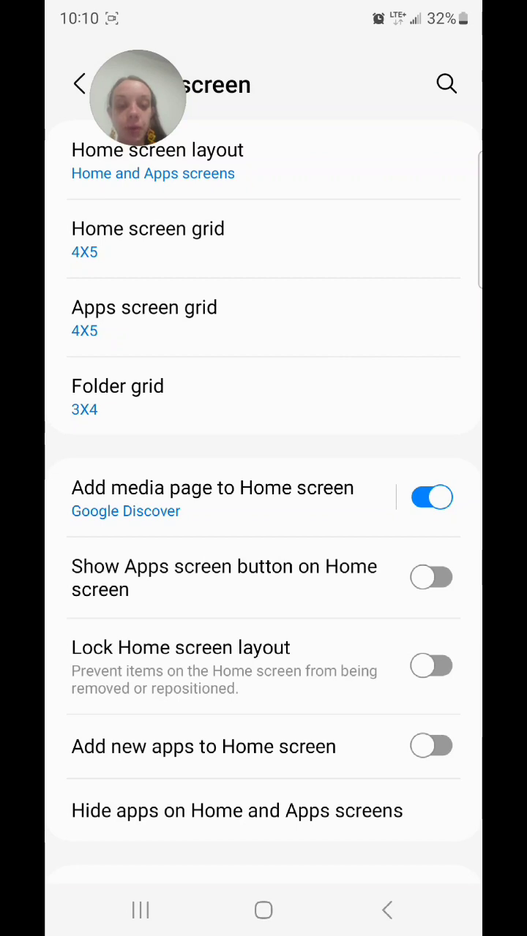
{"action": "left_click", "coordinate": [431, 746]}
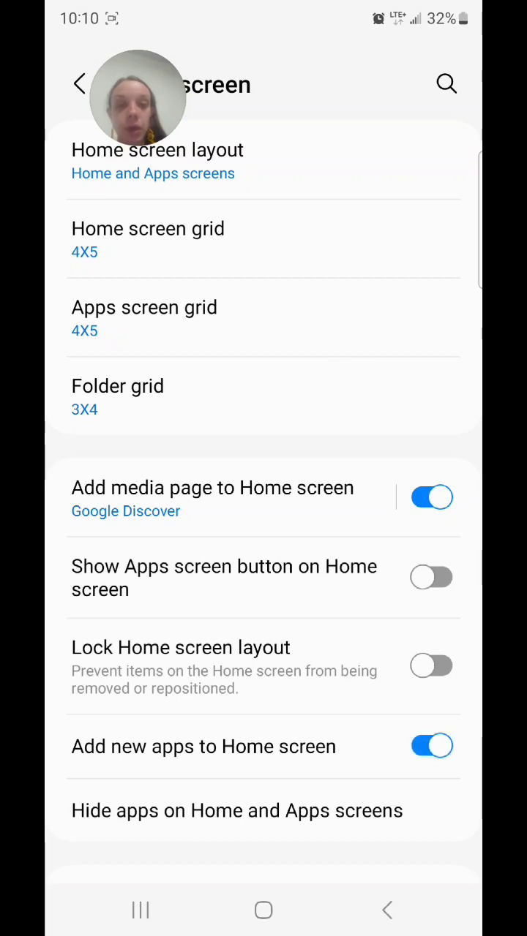
{"action": "left_click", "coordinate": [387, 910]}
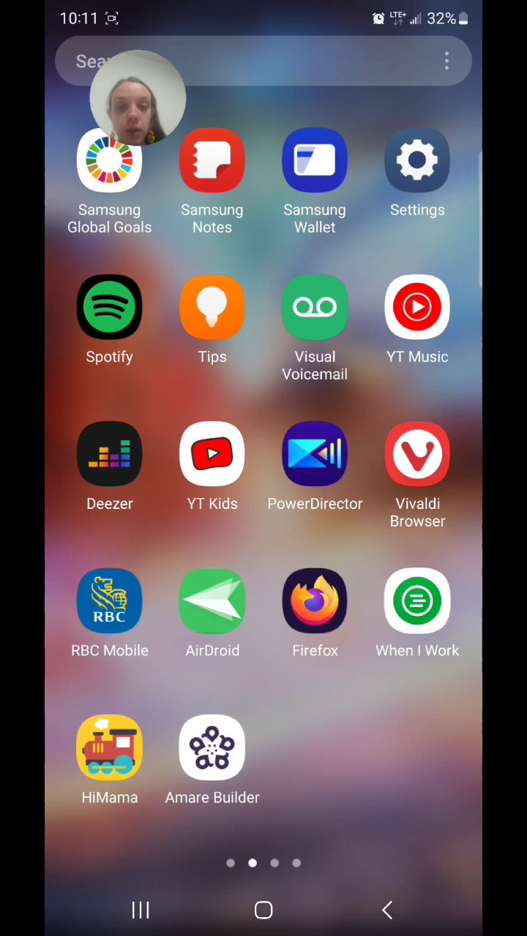
{"action": "left_click", "coordinate": [387, 910]}
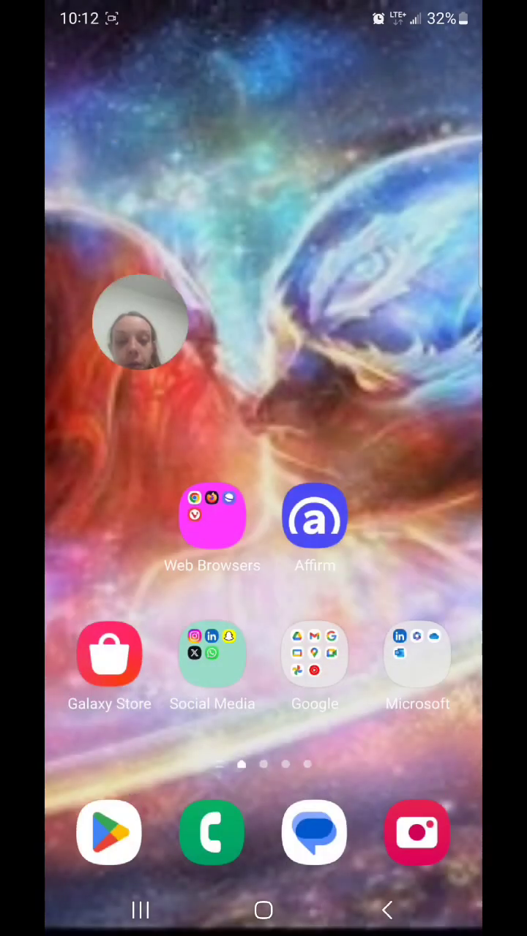
Step: Search the Play Store for 'games' and install Candy Crush Saga
{"action": "left_click", "coordinate": [109, 833]}
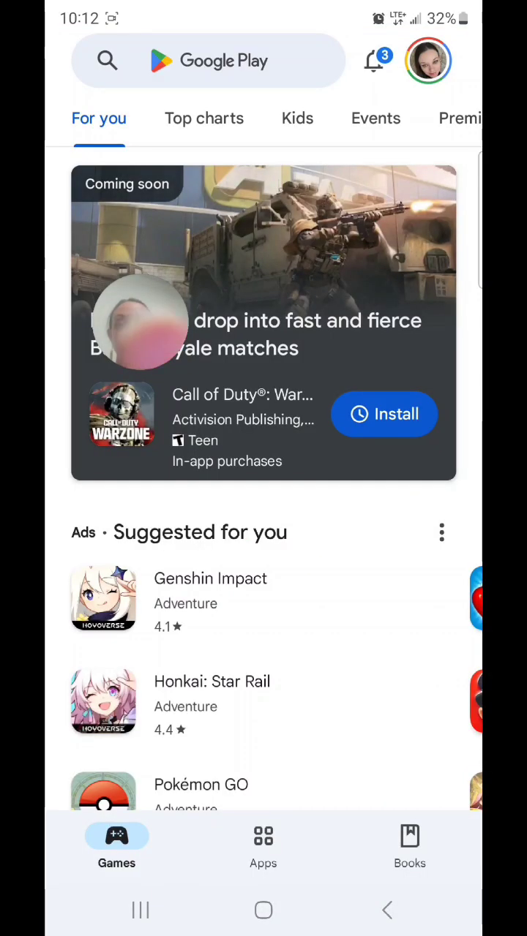
{"action": "left_click", "coordinate": [219, 61]}
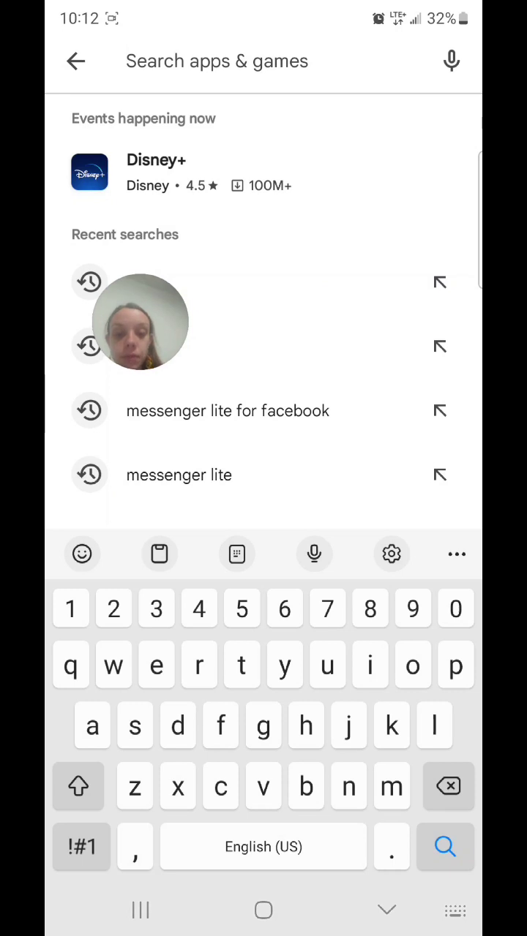
{"action": "type", "text": "games"}
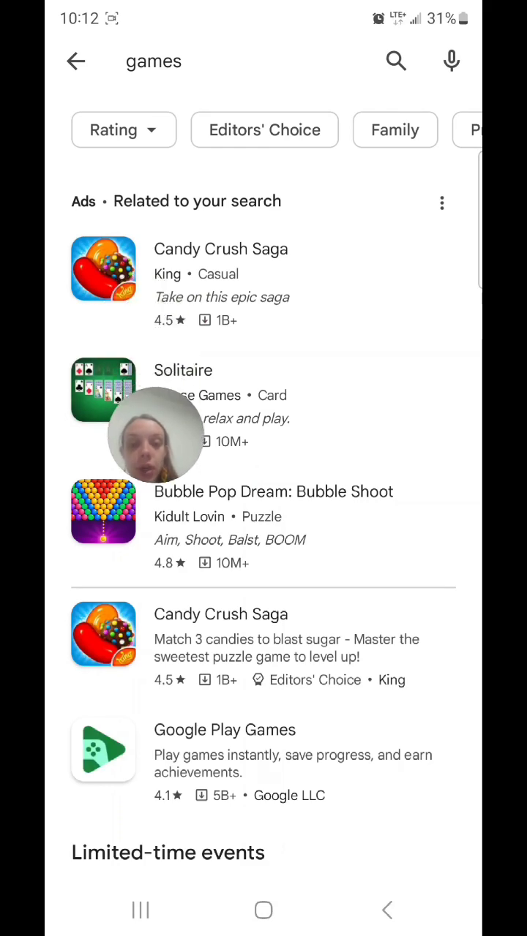
{"action": "left_click", "coordinate": [219, 271]}
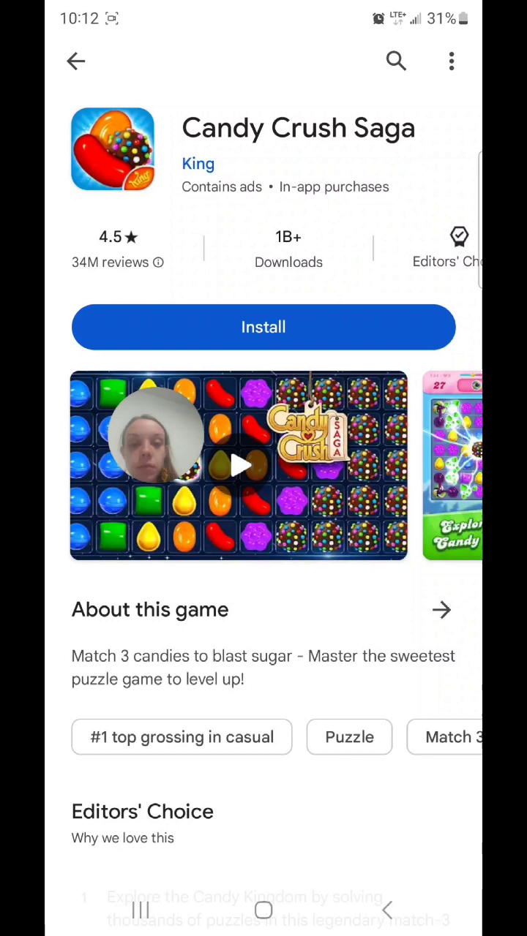
{"action": "left_click", "coordinate": [264, 329]}
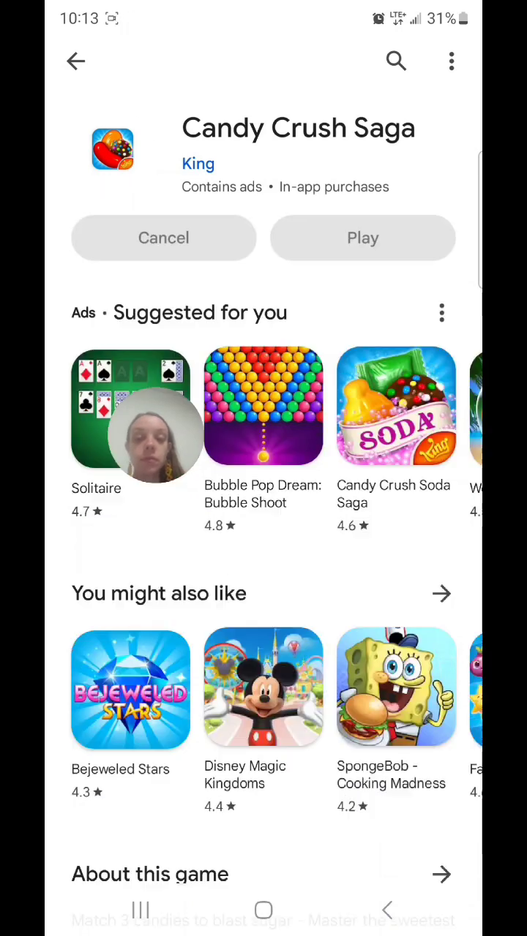
Step: Remove the Candy Crush Saga shortcut from the next home screen page
{"action": "left_click", "coordinate": [263, 911]}
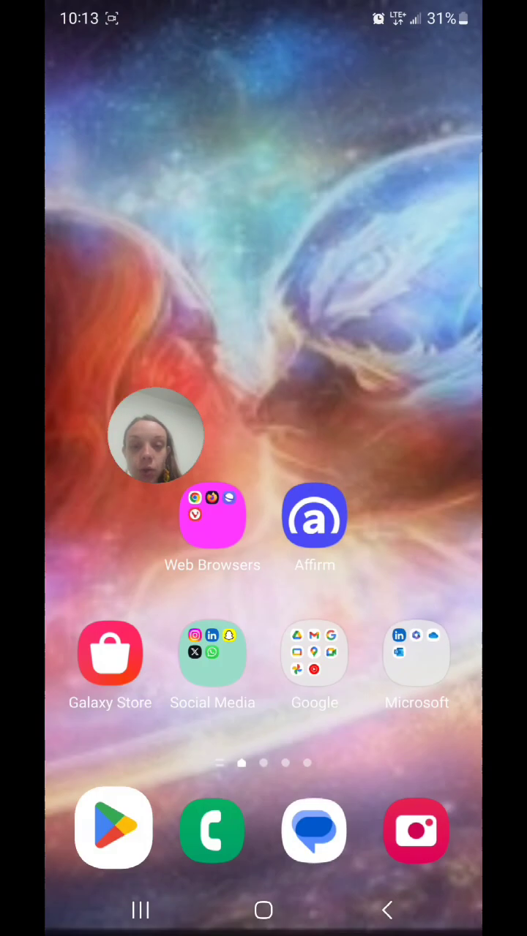
{"action": "left_click_drag", "start_coordinate": [410, 512], "coordinate": [146, 512]}
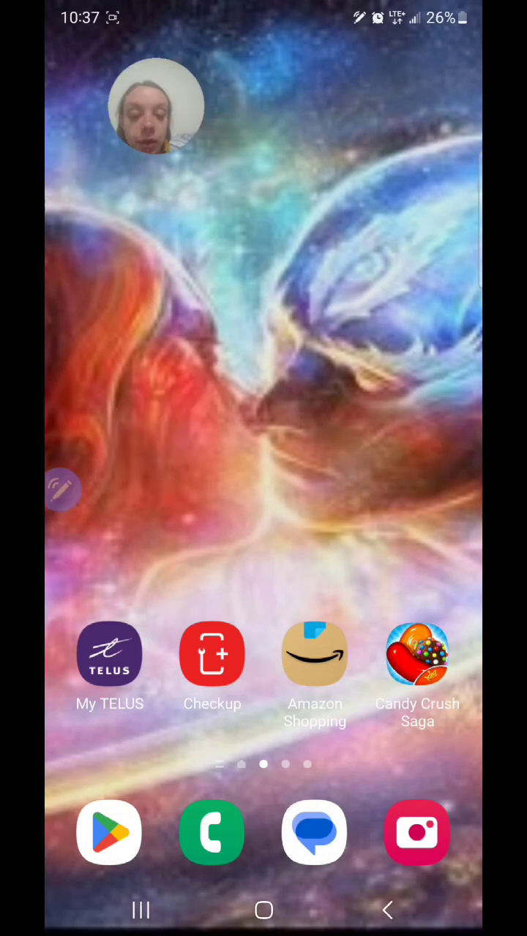
{"action": "left_click", "coordinate": [417, 654]}
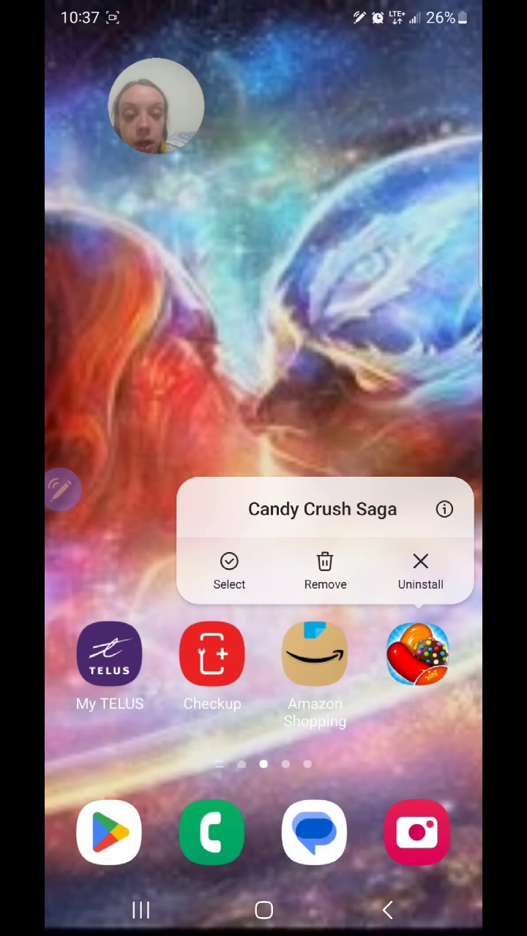
{"action": "left_click", "coordinate": [324, 571]}
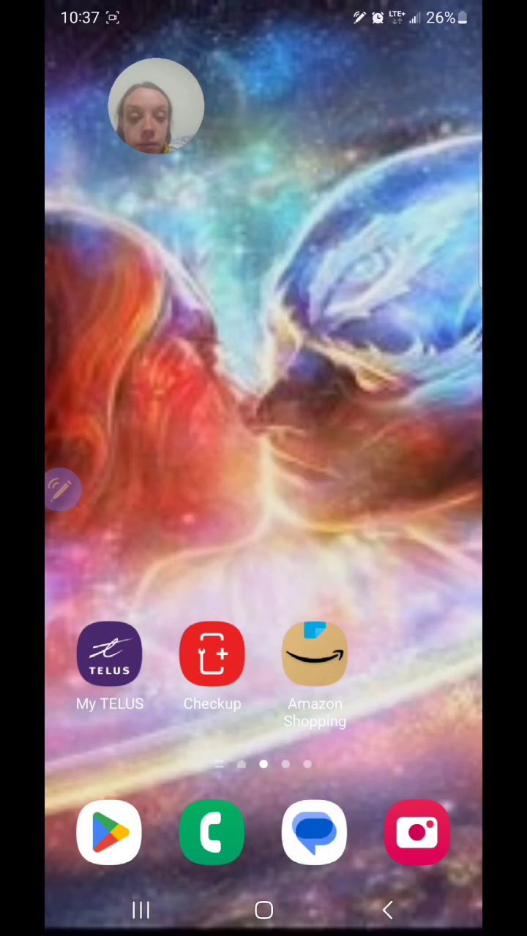
Step: Confirm Candy Crush Saga is still in the app drawer, then return home
{"action": "left_click_drag", "start_coordinate": [263, 585], "coordinate": [264, 219]}
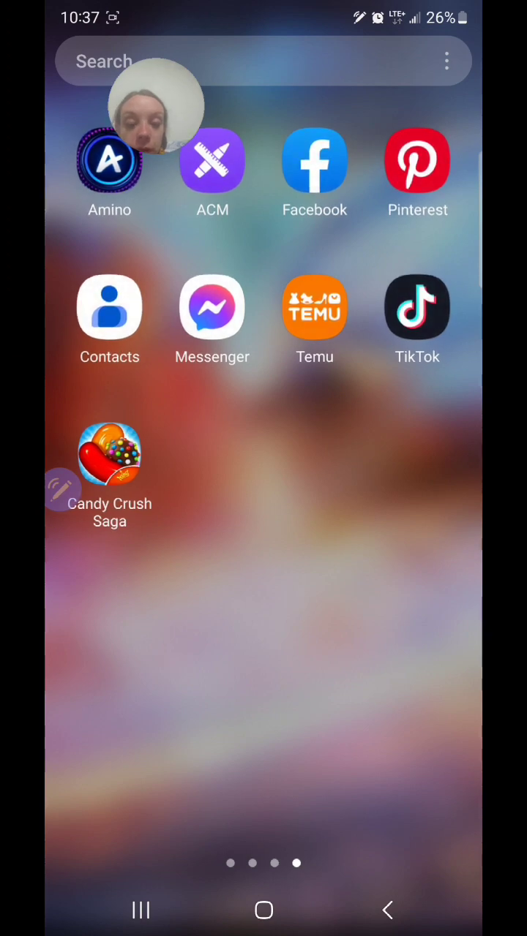
{"action": "left_click_drag", "start_coordinate": [146, 512], "coordinate": [410, 512]}
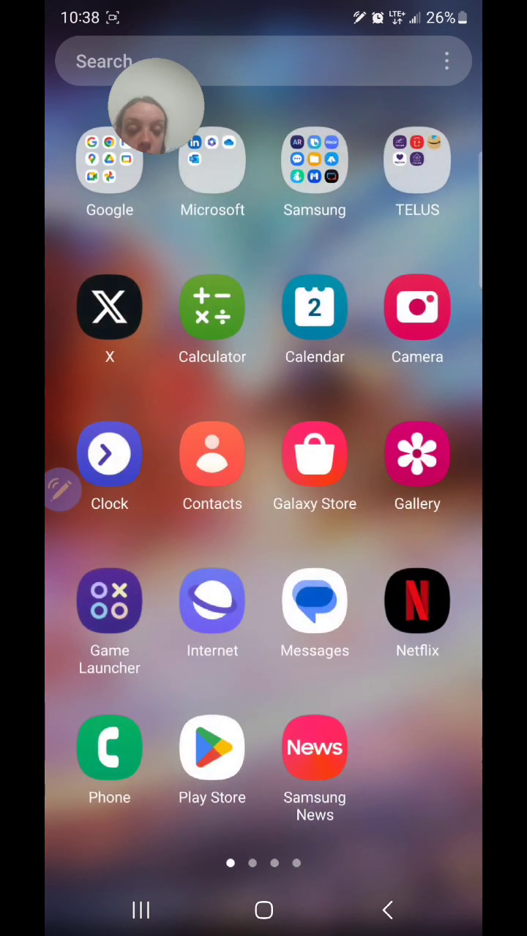
{"action": "left_click_drag", "start_coordinate": [263, 365], "coordinate": [263, 731]}
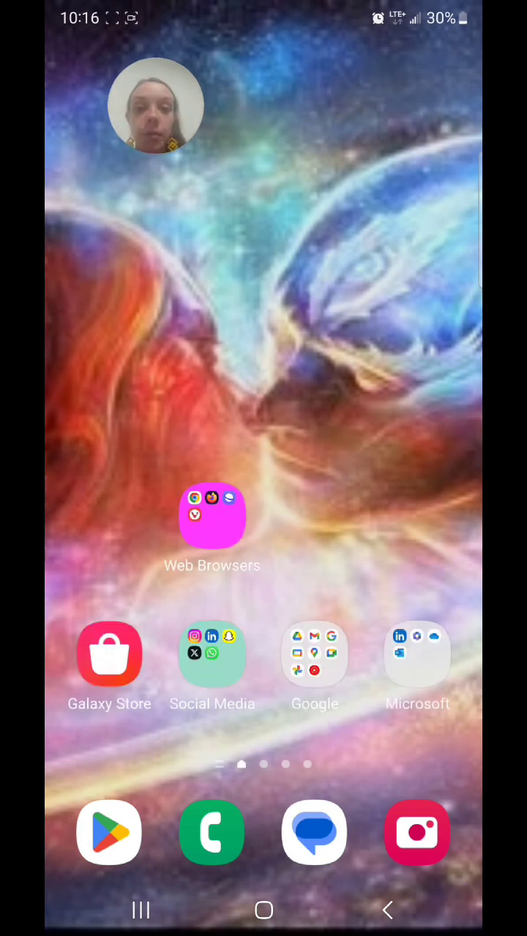
Step: Open the Home screen settings page in the Settings app
{"action": "left_click_drag", "start_coordinate": [263, 658], "coordinate": [263, 293]}
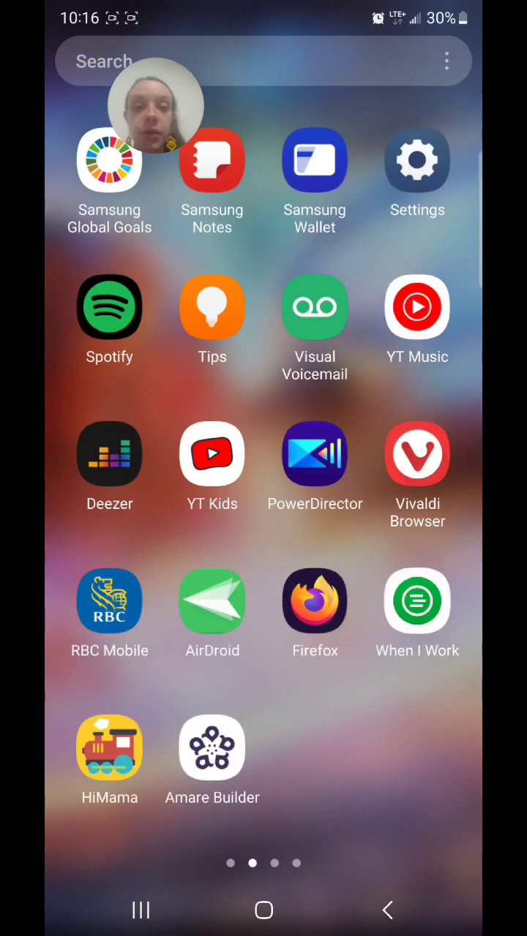
{"action": "left_click", "coordinate": [417, 161]}
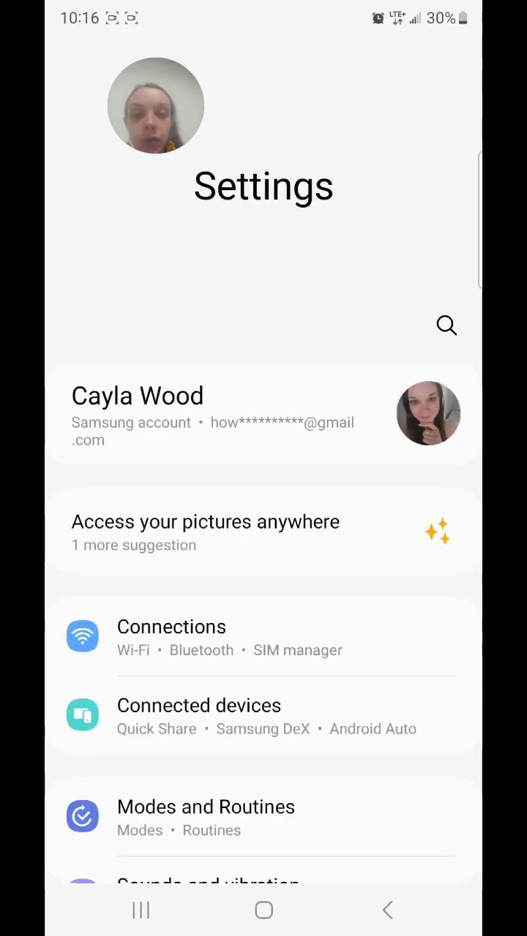
{"action": "left_click_drag", "start_coordinate": [263, 659], "coordinate": [263, 366]}
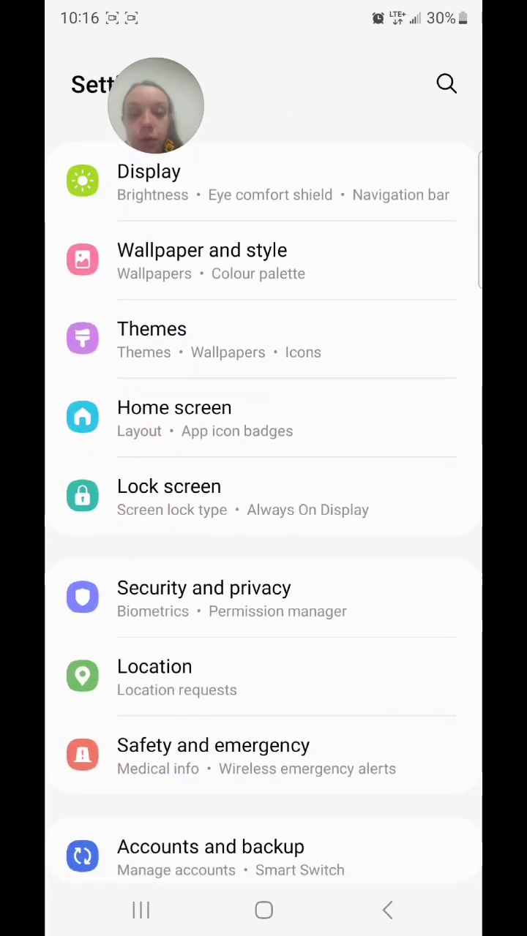
{"action": "left_click", "coordinate": [264, 417]}
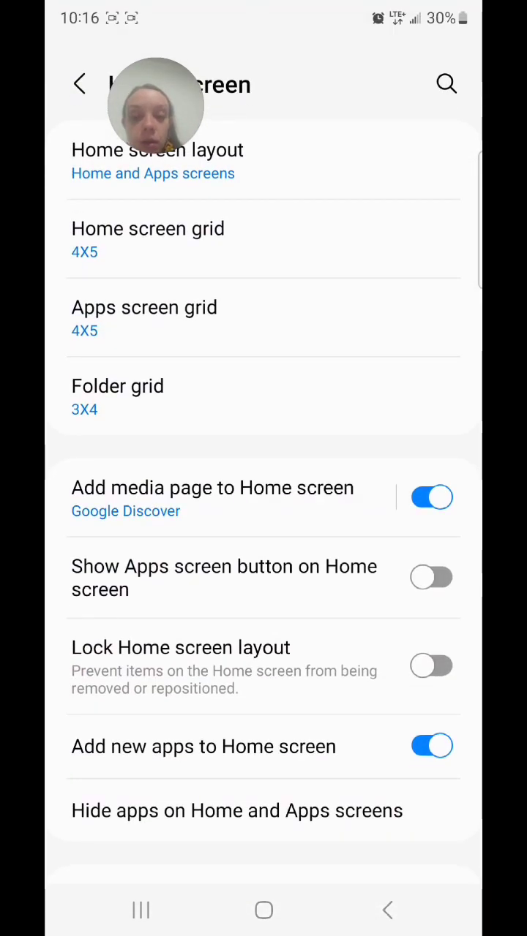
Step: Disable 'Add new apps to Home screen' and return to the home screen
{"action": "left_click_drag", "start_coordinate": [263, 659], "coordinate": [263, 439]}
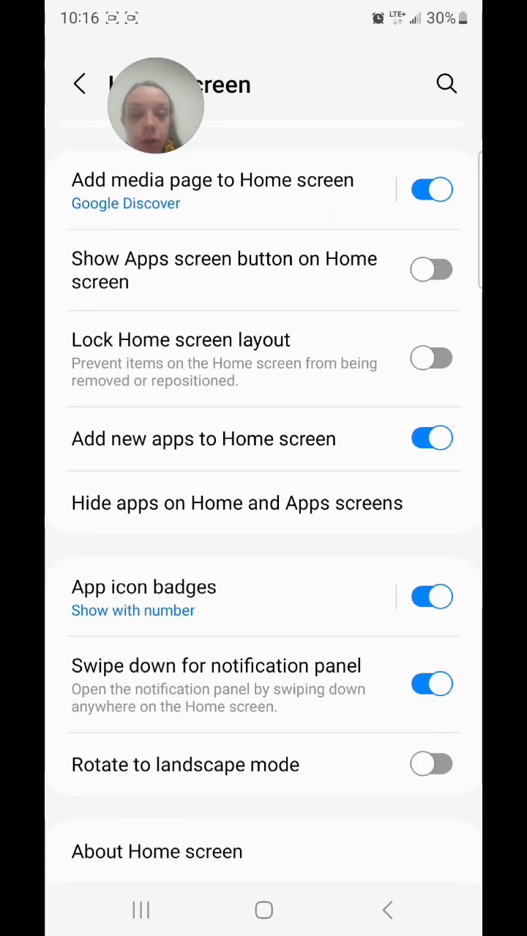
{"action": "left_click", "coordinate": [431, 438]}
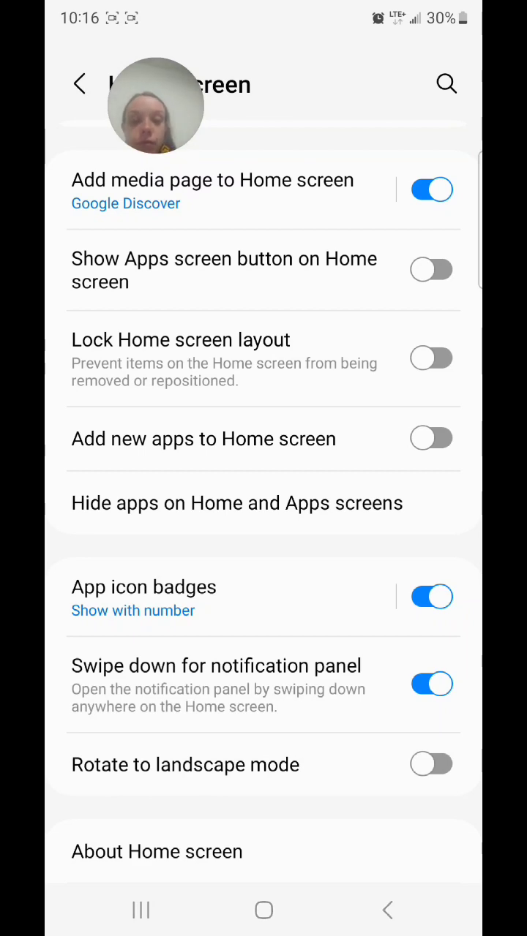
{"action": "left_click", "coordinate": [387, 911]}
{"action": "left_click", "coordinate": [388, 910]}
{"action": "left_click", "coordinate": [388, 911]}
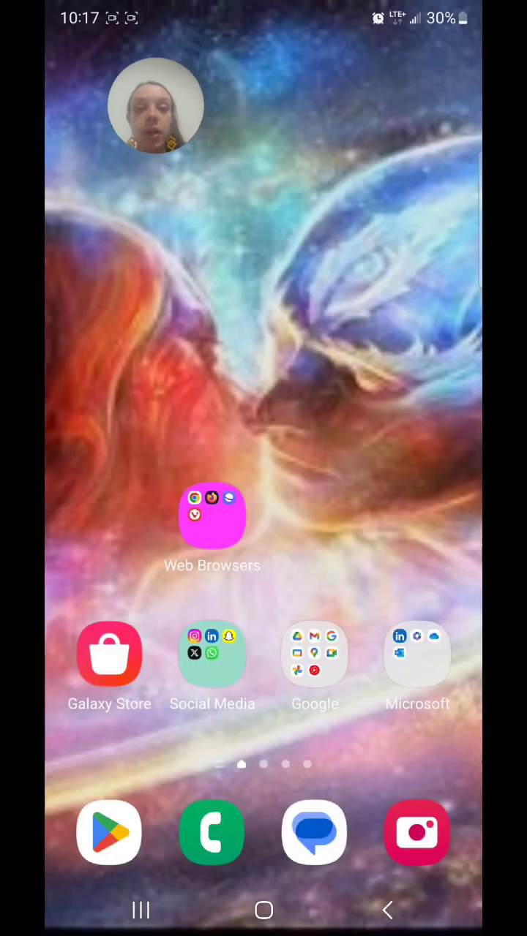